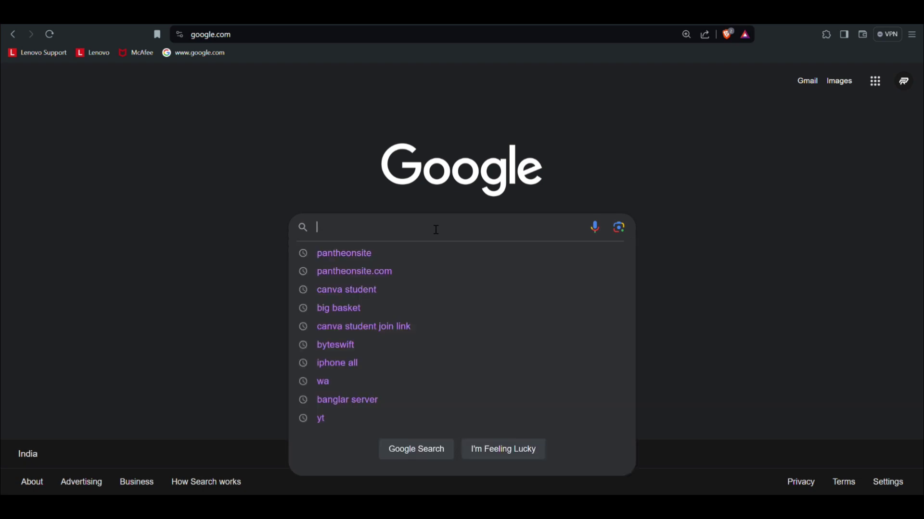
# Step: Search Google for 'pantheonsite.io'
pyautogui.write('pan')
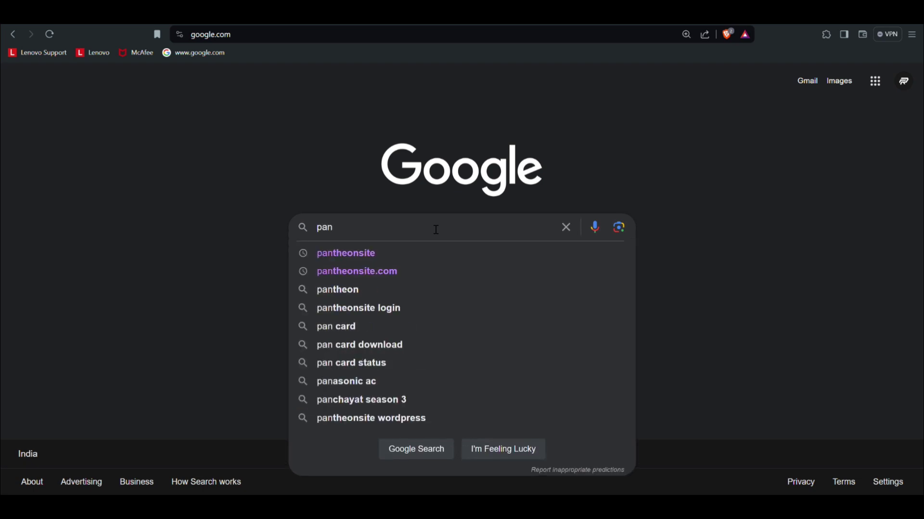
pyautogui.write('the')
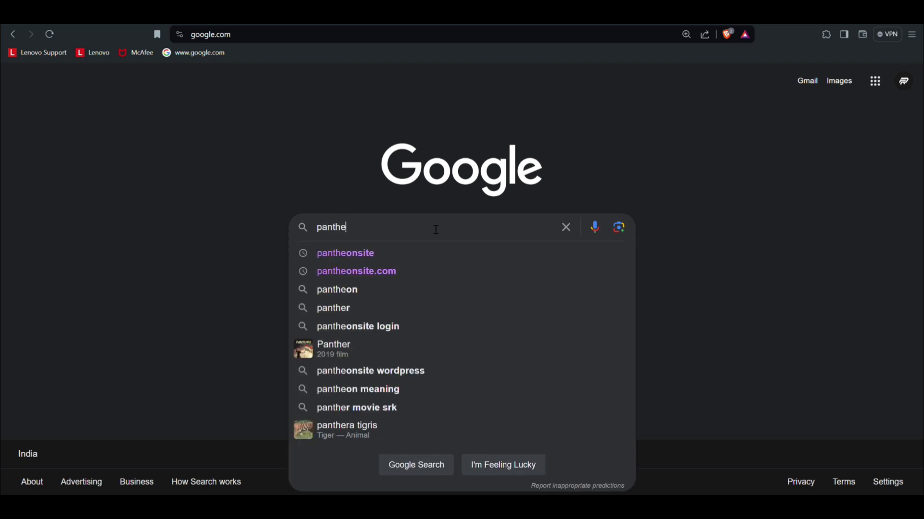
pyautogui.write('onsit')
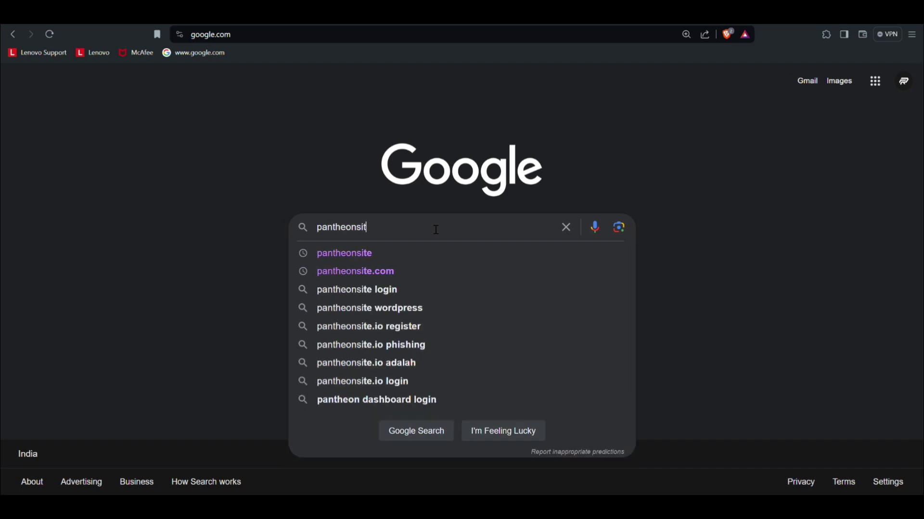
pyautogui.write('e.i')
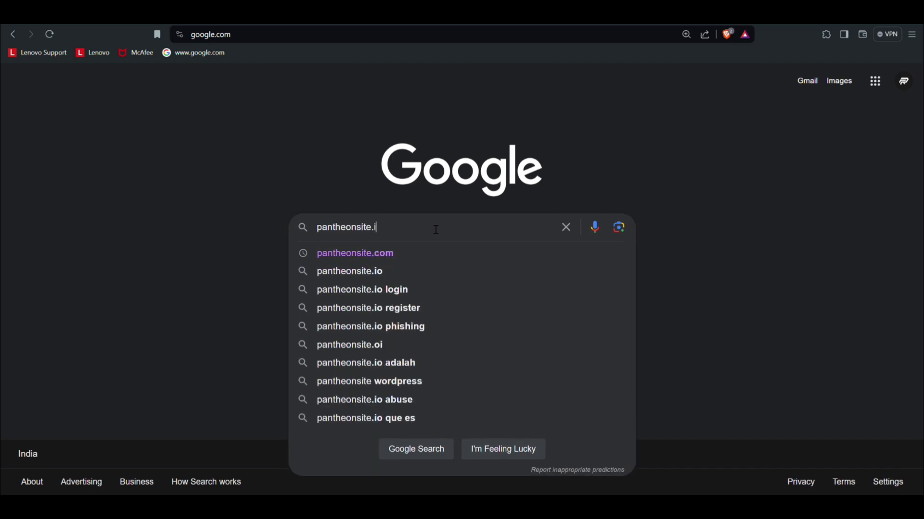
pyautogui.write('o')
pyautogui.press('Return')
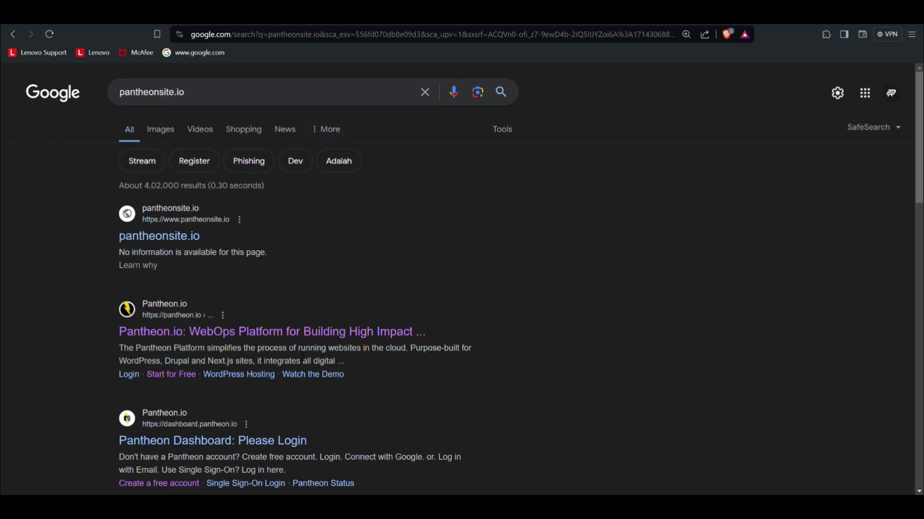
# Step: Open the pantheon.io homepage from the results and scroll through its sections and back up
pyautogui.click(170, 241)
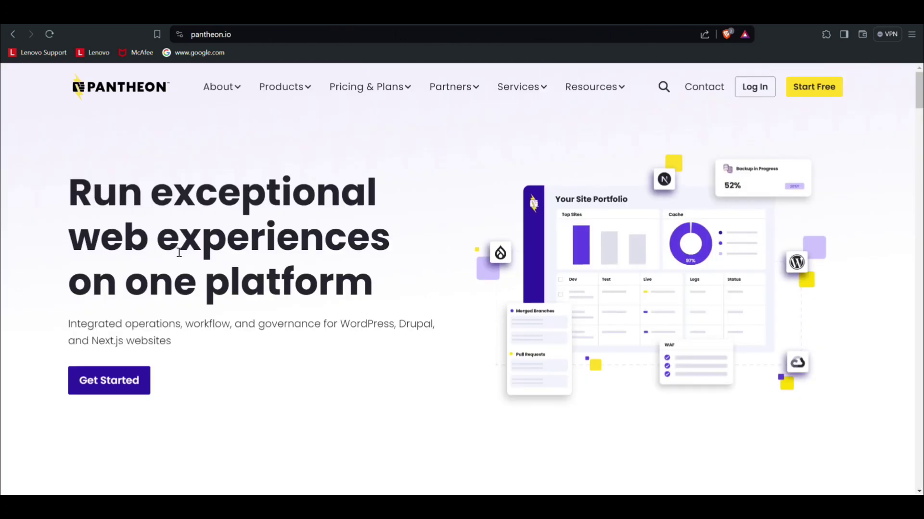
pyautogui.scroll(-15, 181, 256)
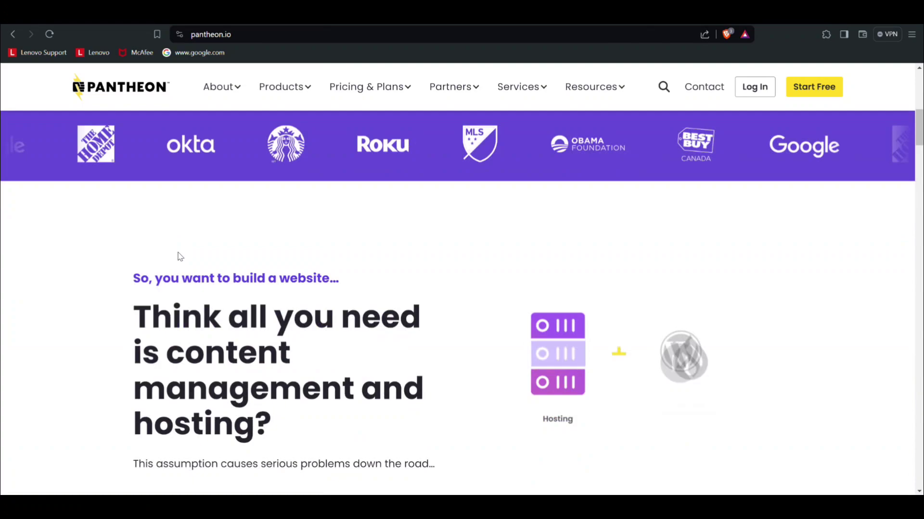
pyautogui.scroll(-10, 179, 256)
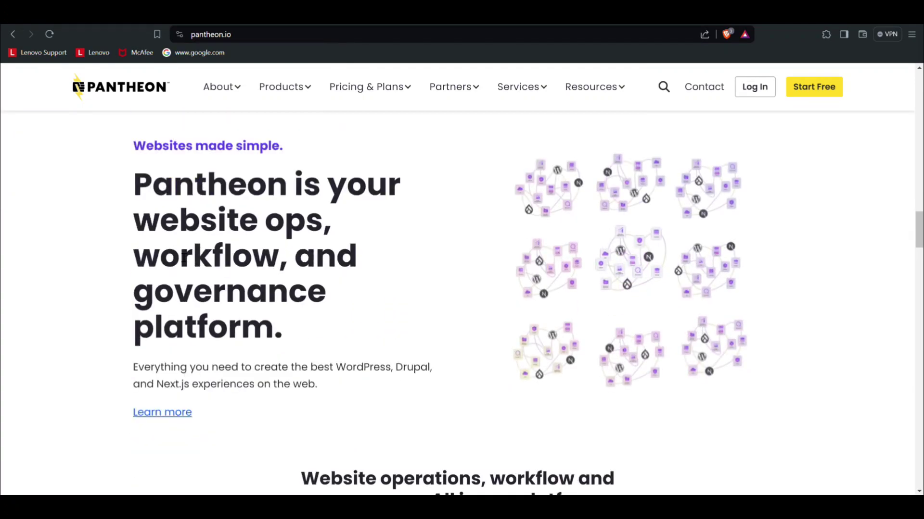
pyautogui.scroll(11, 183, 258)
pyautogui.scroll(15, 187, 255)
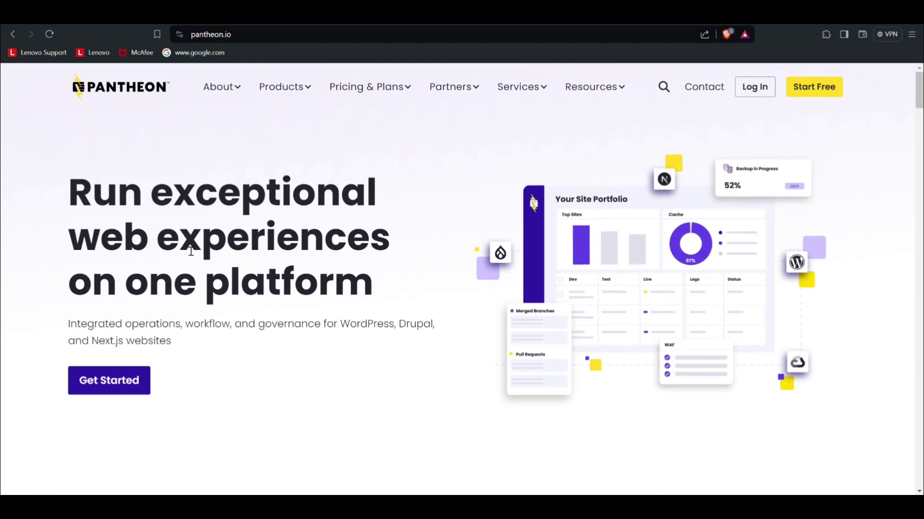
# Step: Sign up for a free Pantheon account through Google sign-in with the chosen Google account
pyautogui.click(110, 382)
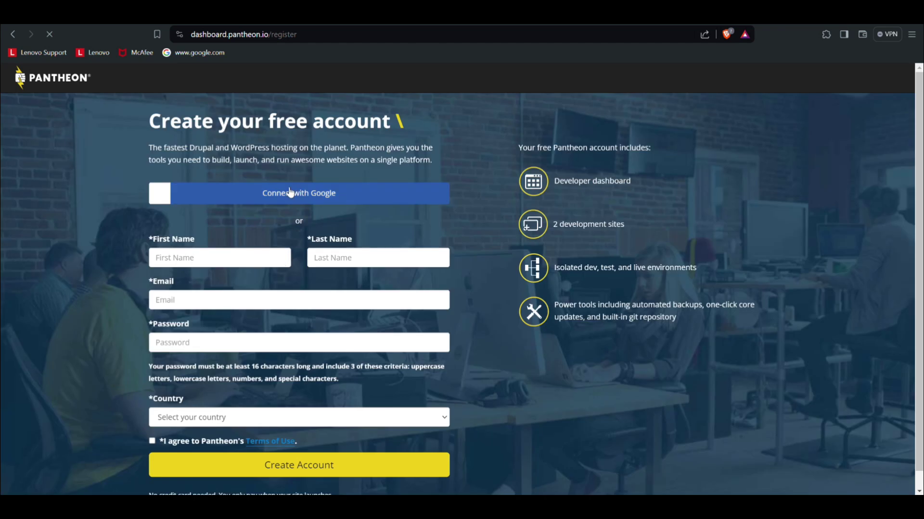
pyautogui.click(319, 196)
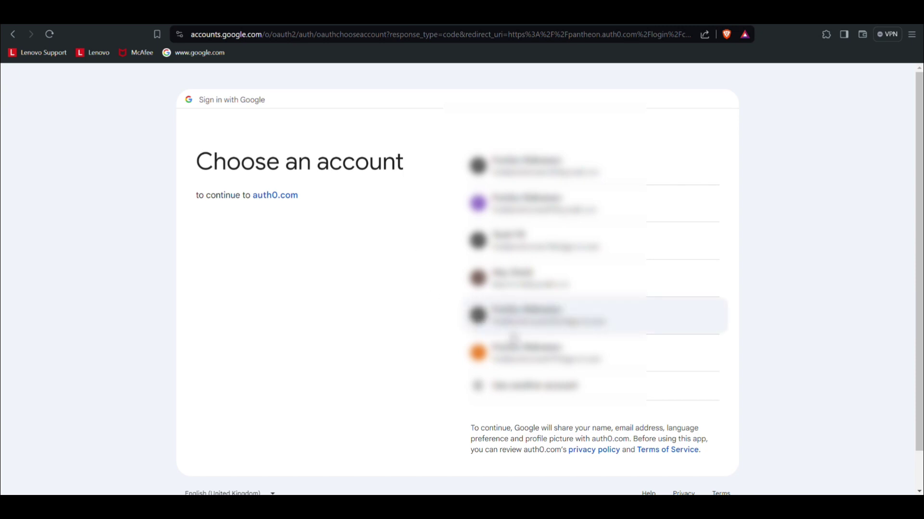
pyautogui.click(567, 337)
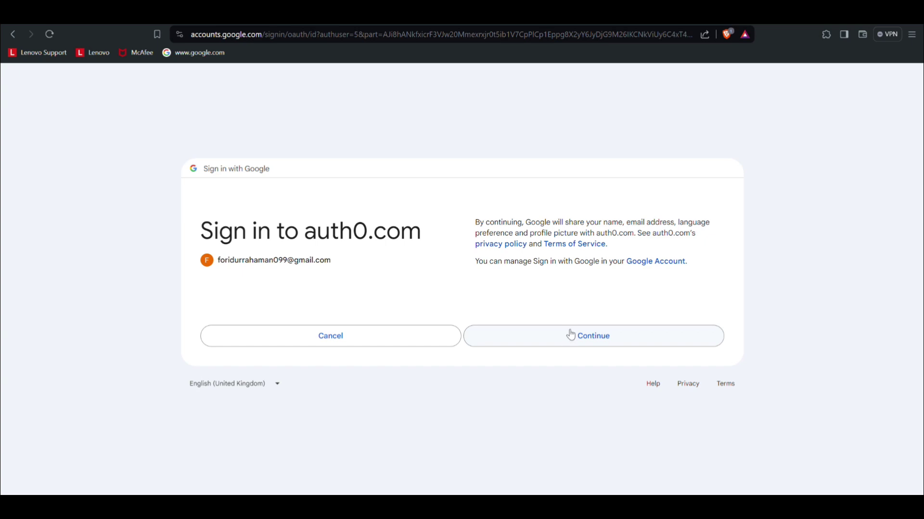
pyautogui.click(571, 335)
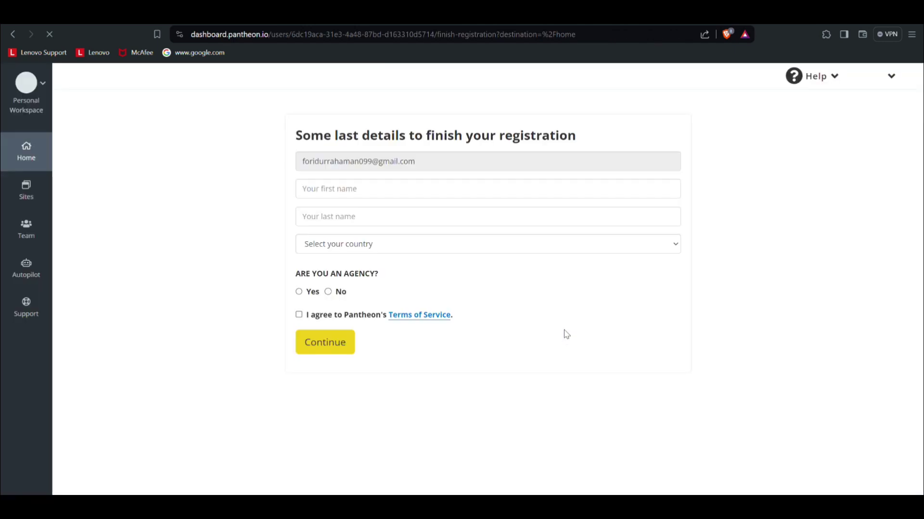
# Step: Complete registration with the user's first and last name, country India and marketing opt-in
pyautogui.click(489, 218)
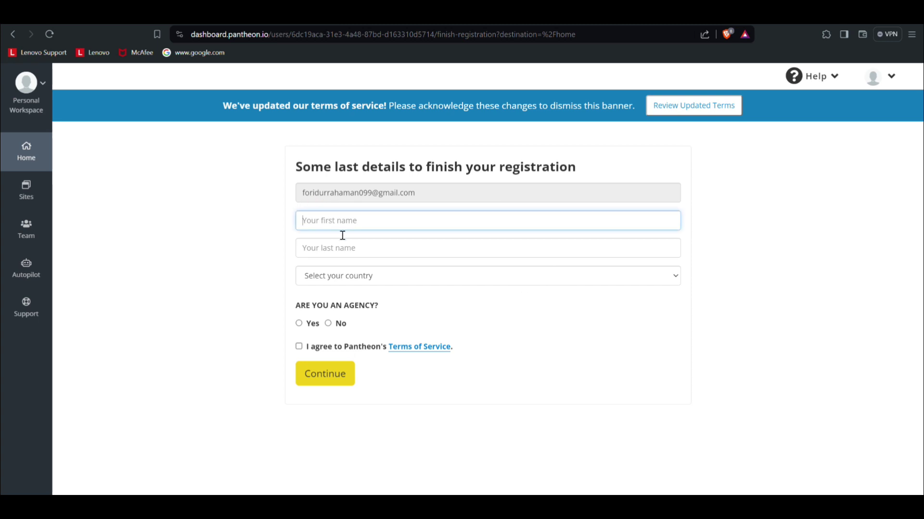
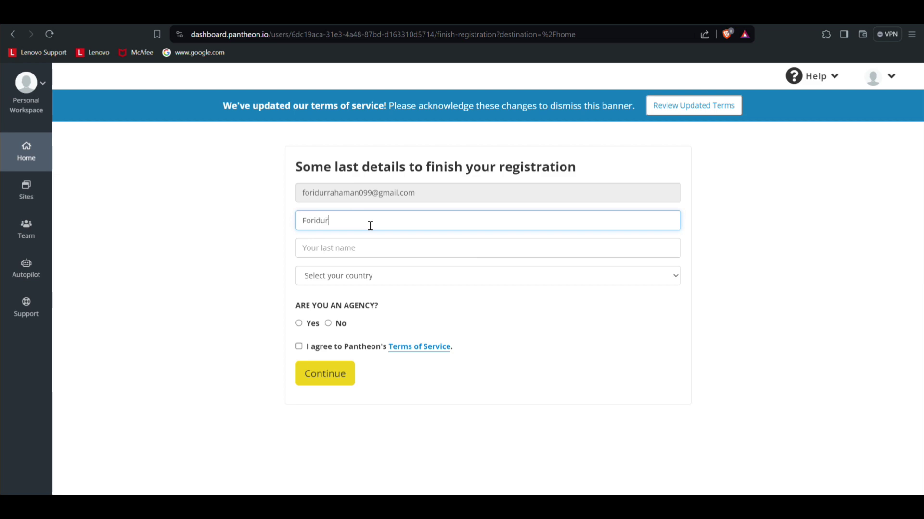
pyautogui.click(372, 249)
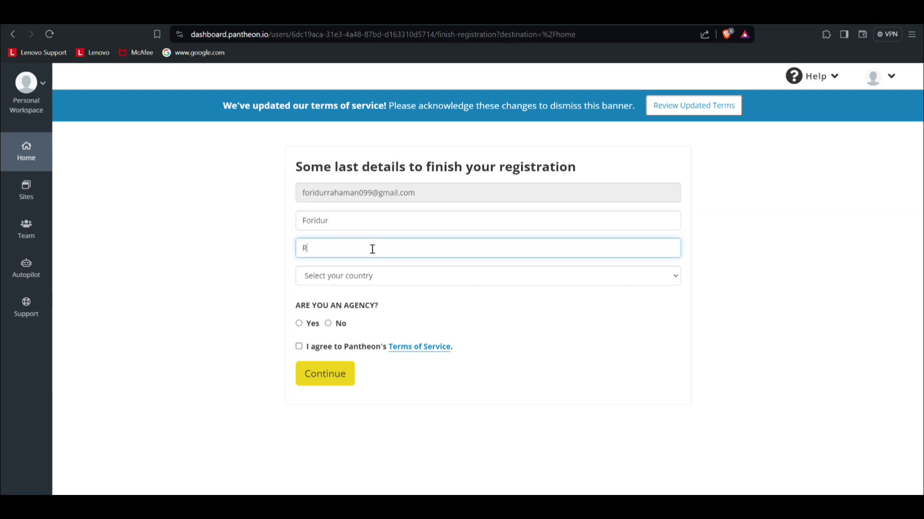
pyautogui.click(329, 297)
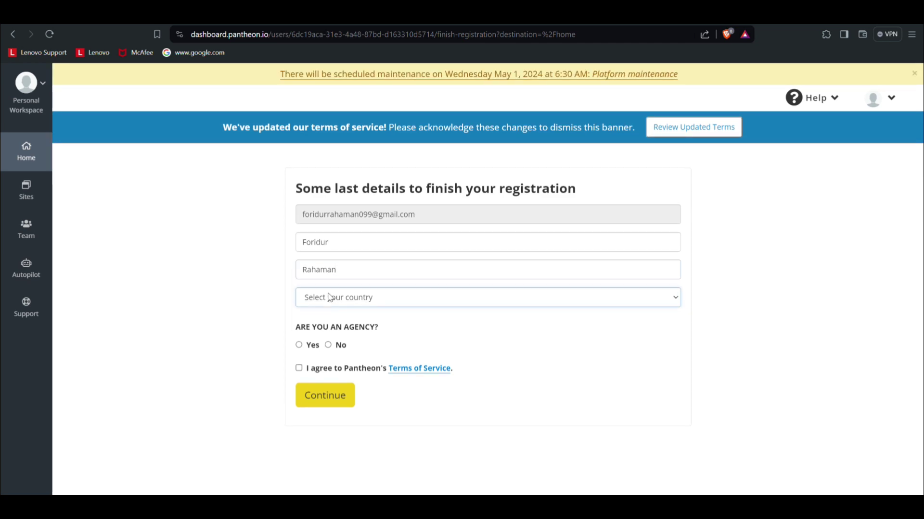
pyautogui.write('in')
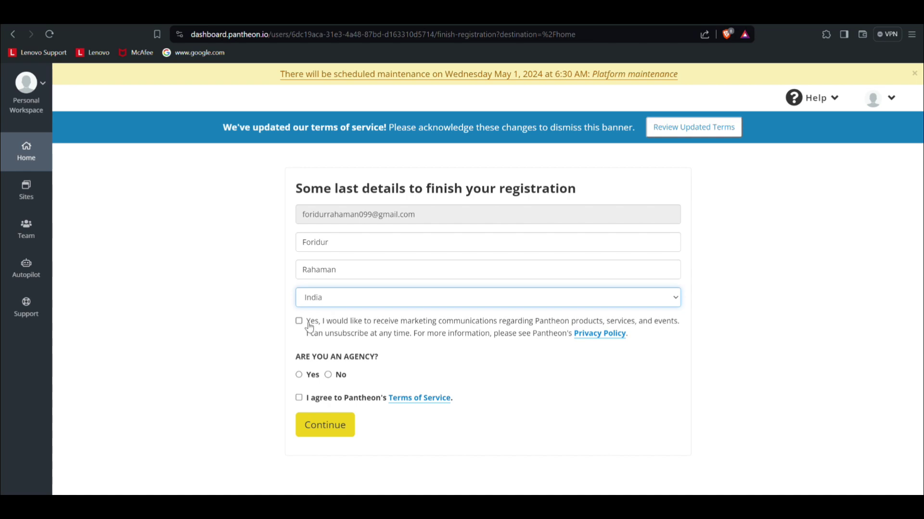
pyautogui.click(310, 328)
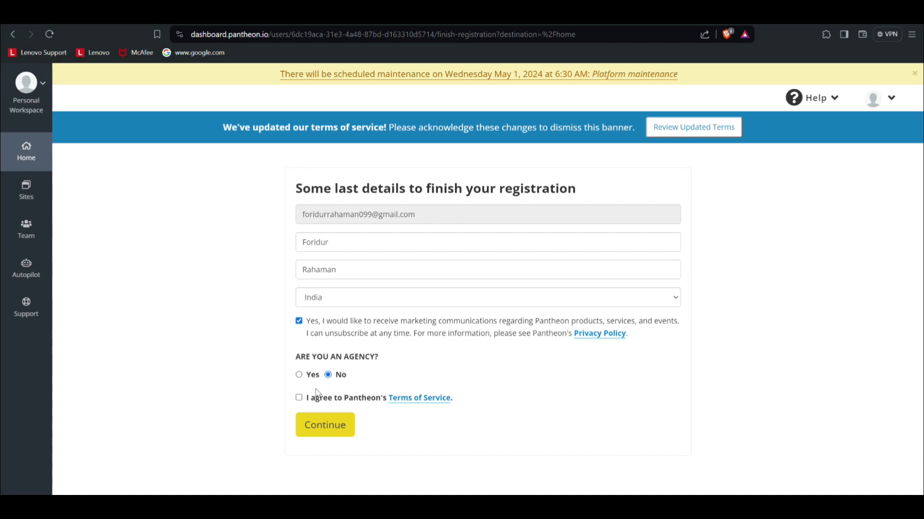
pyautogui.click(322, 424)
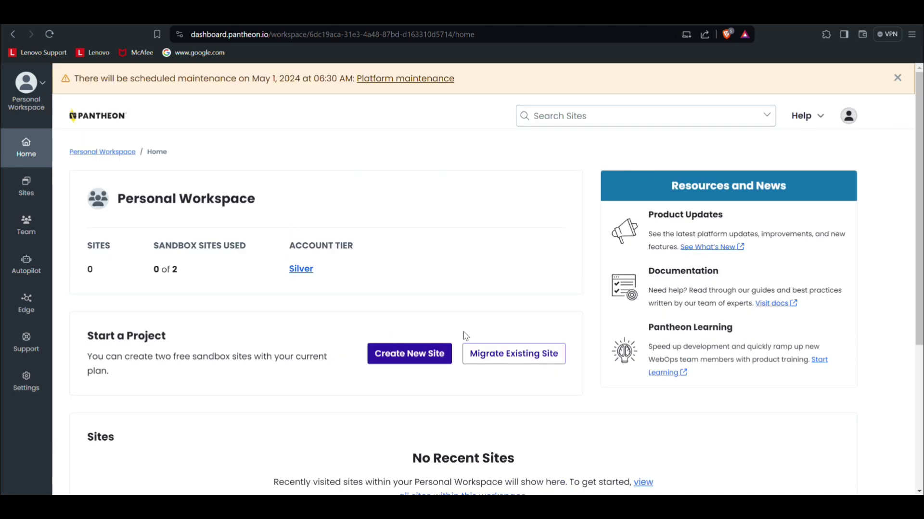
# Step: Begin a new site and choose WordPress as its type
pyautogui.click(409, 356)
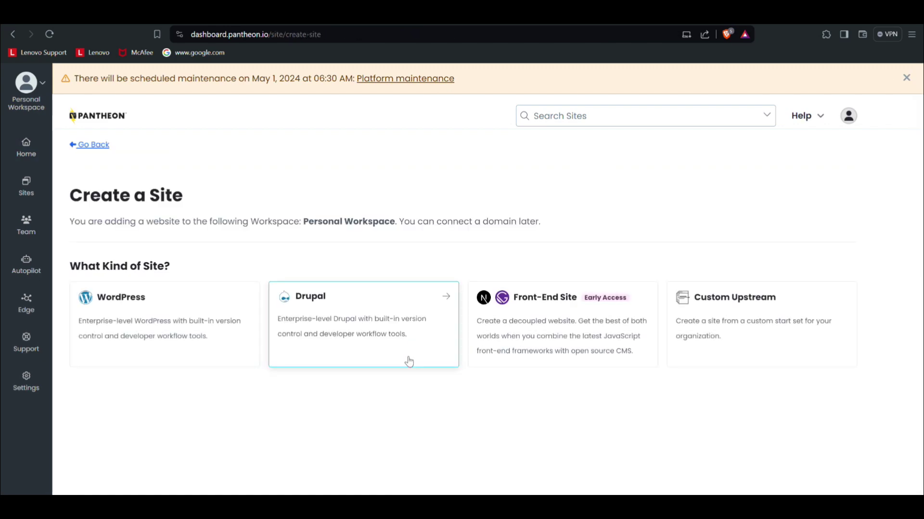
pyautogui.click(184, 313)
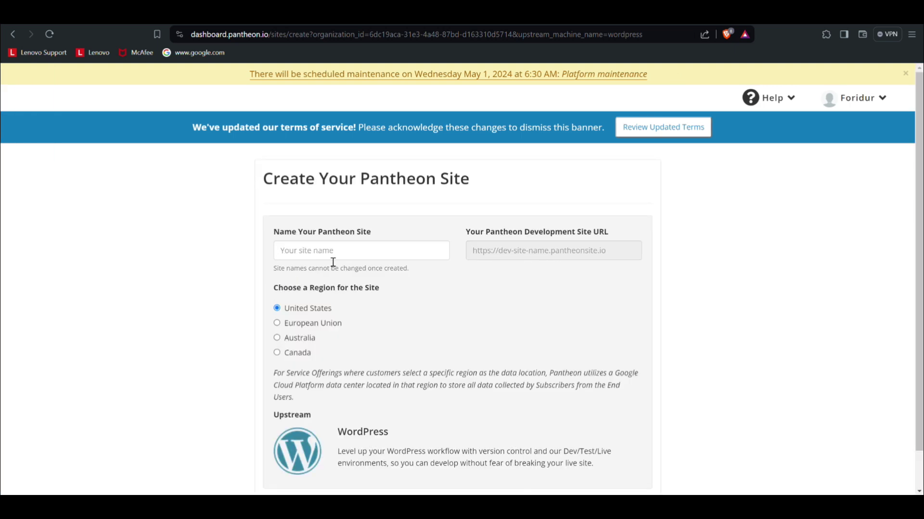
# Step: Name the site 'techfr', keep the United States region, and create it
pyautogui.click(338, 254)
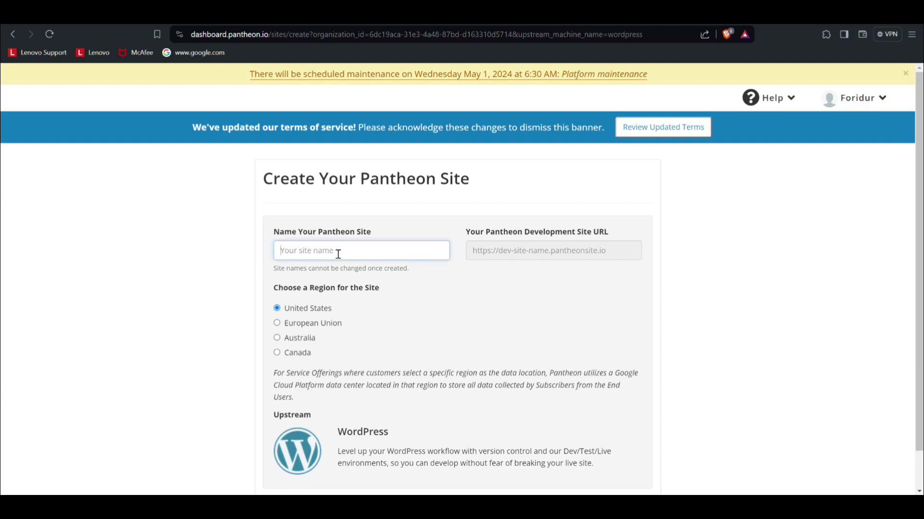
pyautogui.write('t')
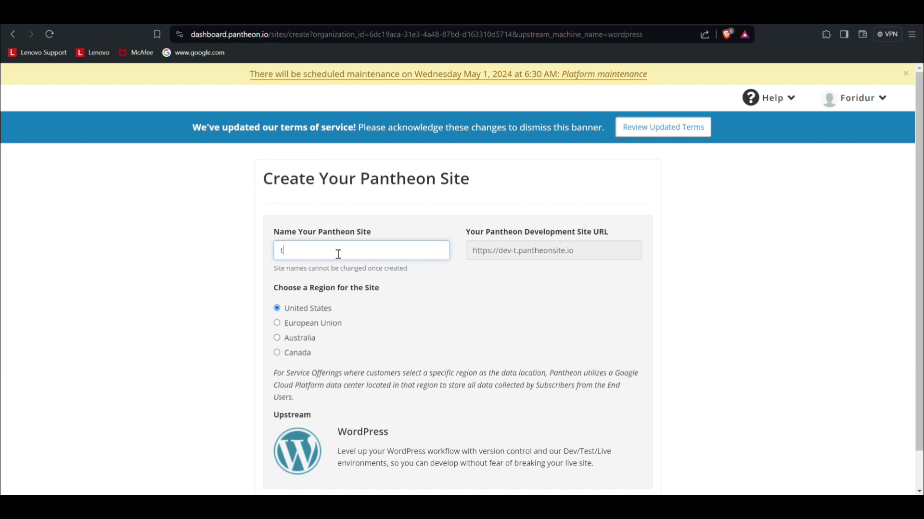
pyautogui.write('echfr')
pyautogui.scroll(-1, 339, 254)
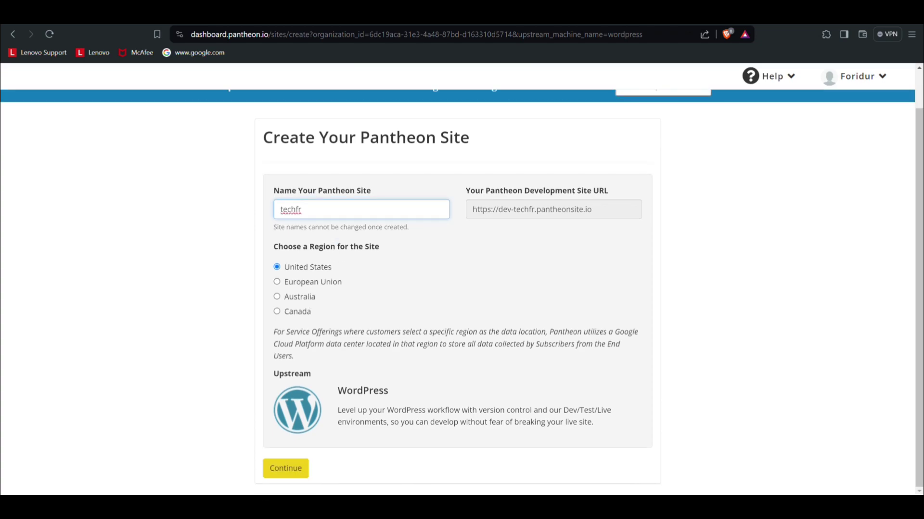
pyautogui.click(277, 475)
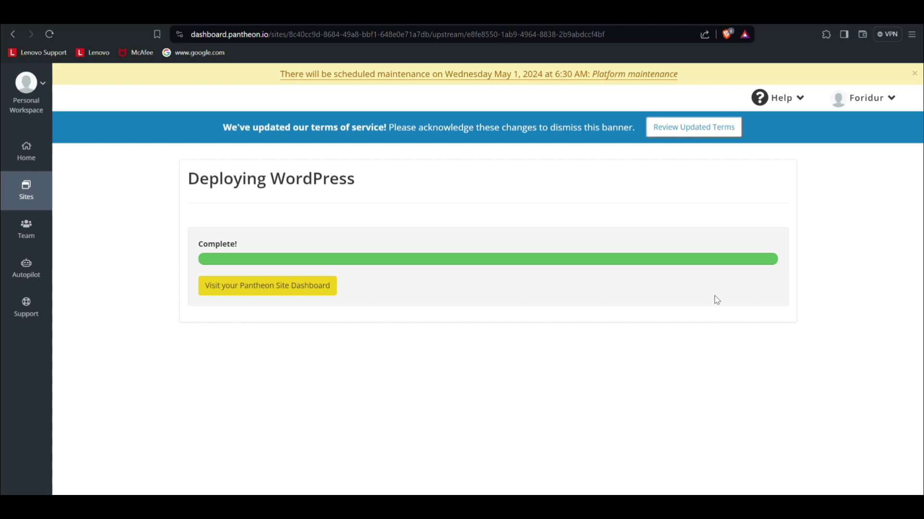
# Step: Once deployment completes, go to the techfr site's Pantheon dashboard
pyautogui.click(248, 291)
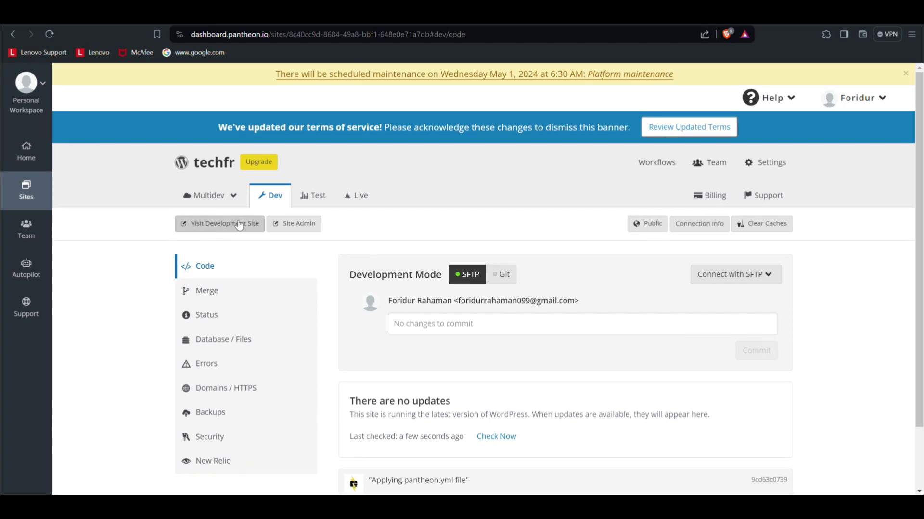
# Step: Visit the techfr Dev environment site to reach the WordPress installer
pyautogui.click(239, 225)
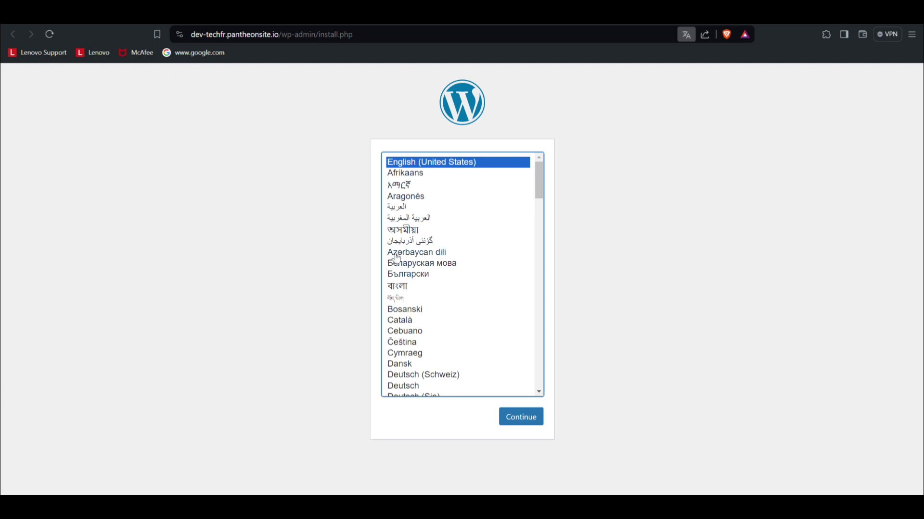
# Step: Keep English and enter site title 'techfr' and an admin username in the install form
pyautogui.click(523, 420)
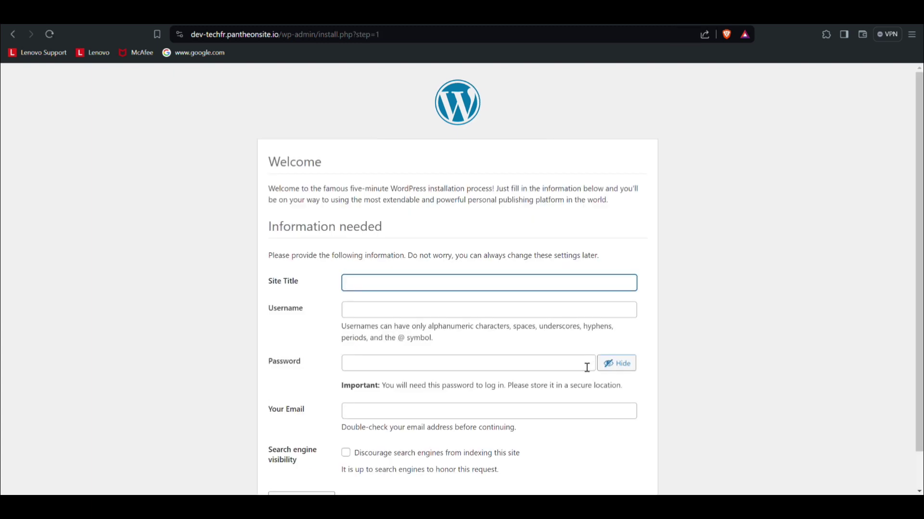
pyautogui.click(587, 368)
pyautogui.scroll(-1, 581, 372)
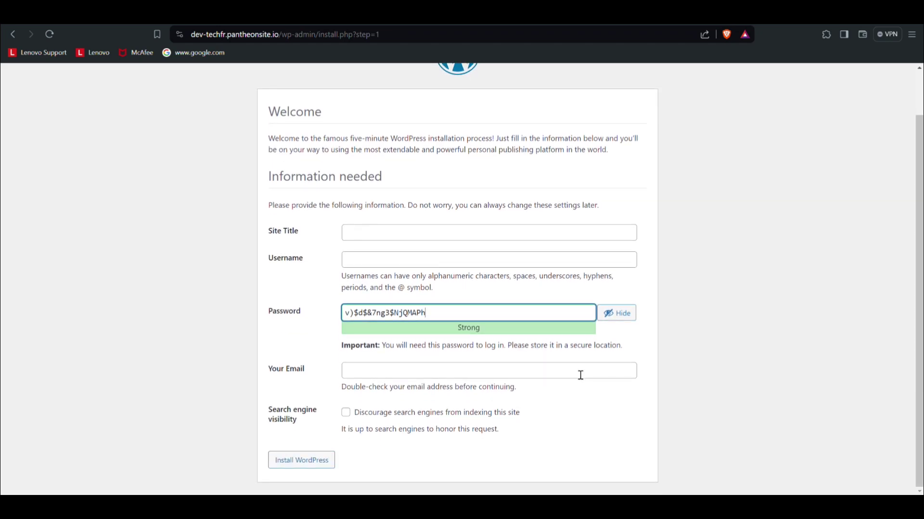
pyautogui.click(464, 242)
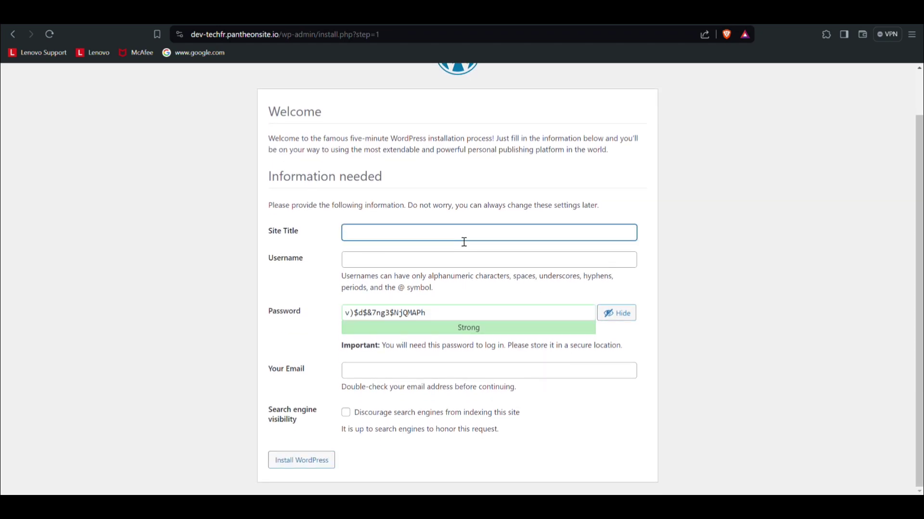
pyautogui.write('techfr')
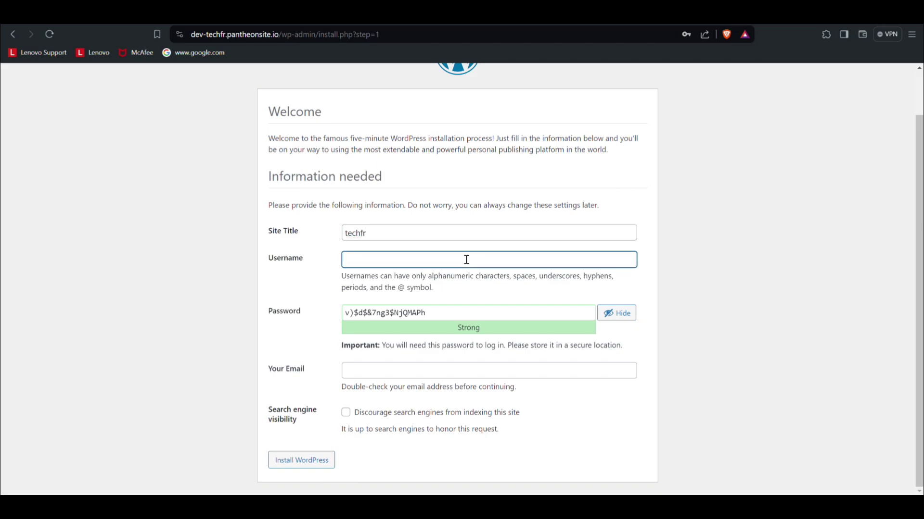
pyautogui.write('admin')
pyautogui.press('BackSpace')
pyautogui.write('oridur')
# Step: Replace the generated password with a custom masked strong password and submit the form
pyautogui.click(477, 316)
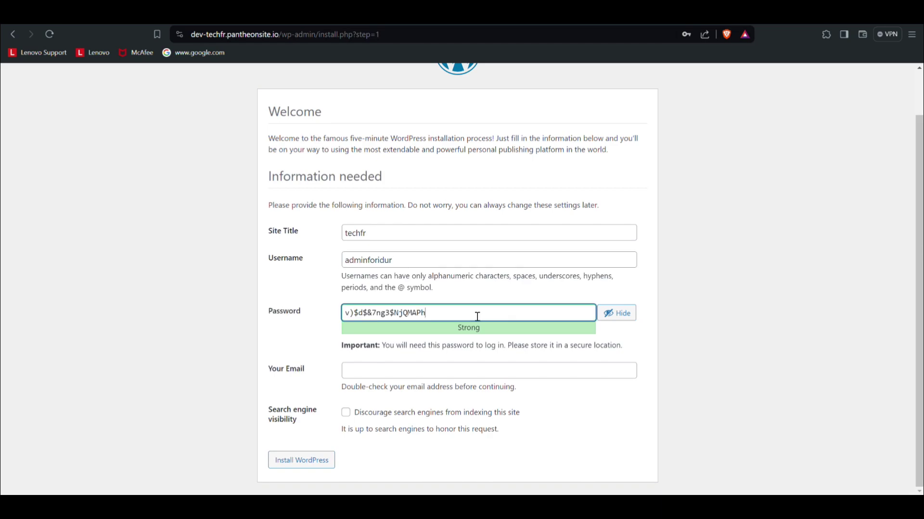
pyautogui.moveTo(477, 316); pyautogui.dragTo(323, 317)
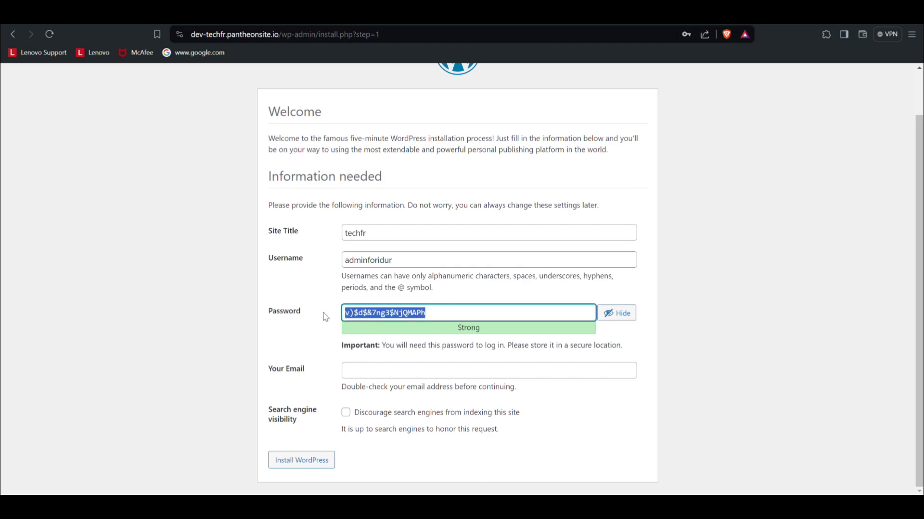
pyautogui.press('BackSpace')
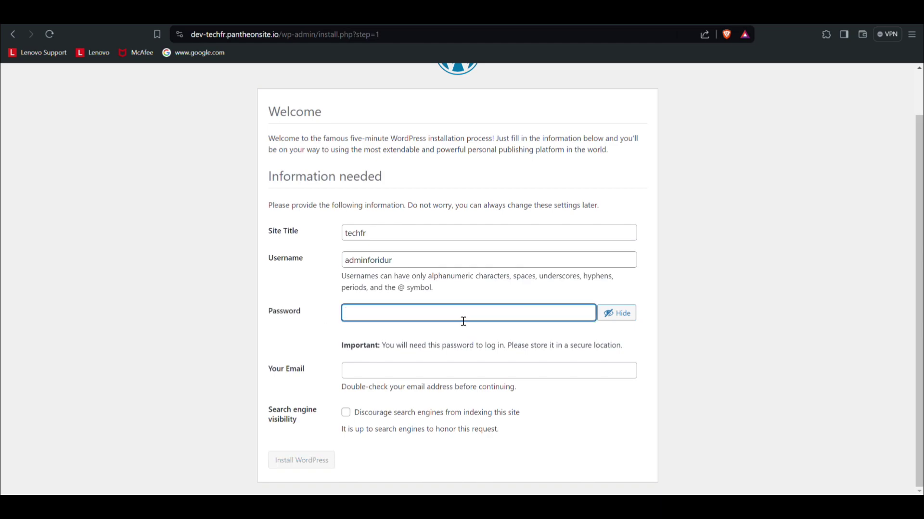
pyautogui.write('F')
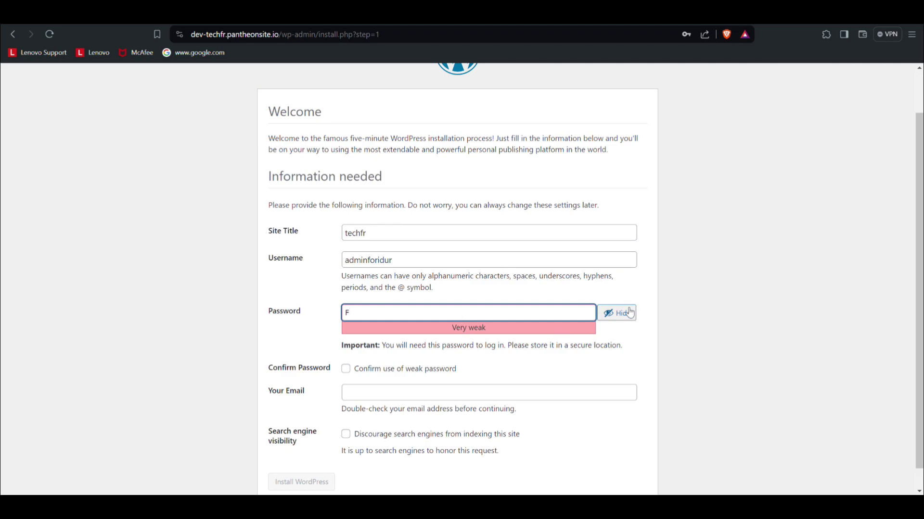
pyautogui.click(611, 313)
pyautogui.click(543, 315)
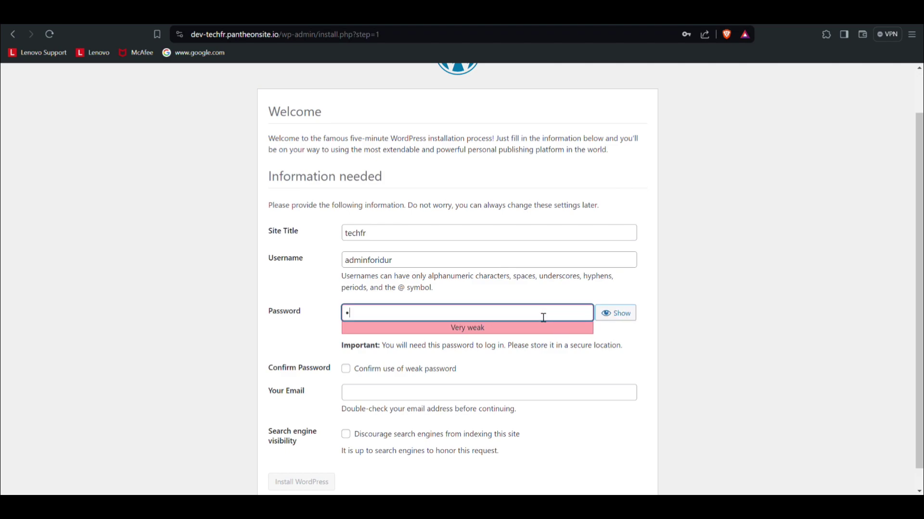
pyautogui.press('BackSpace')
pyautogui.write('••••••••')
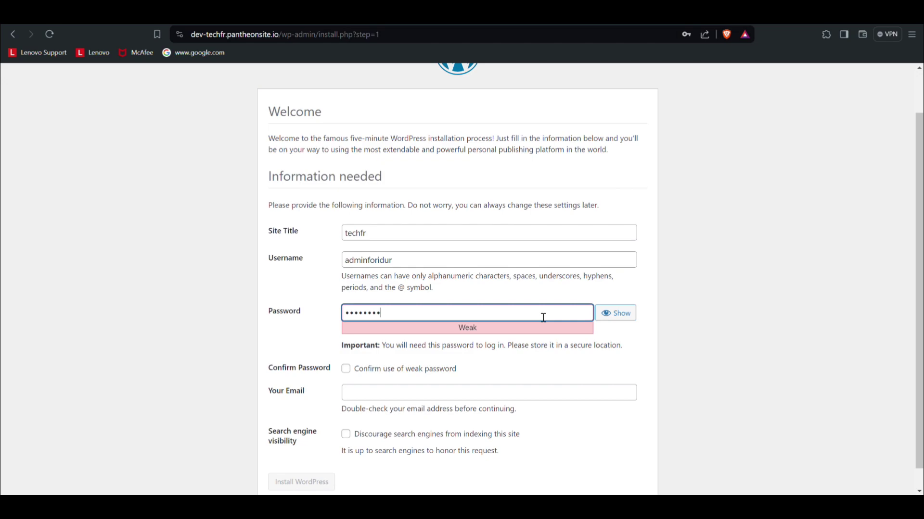
pyautogui.write('•')
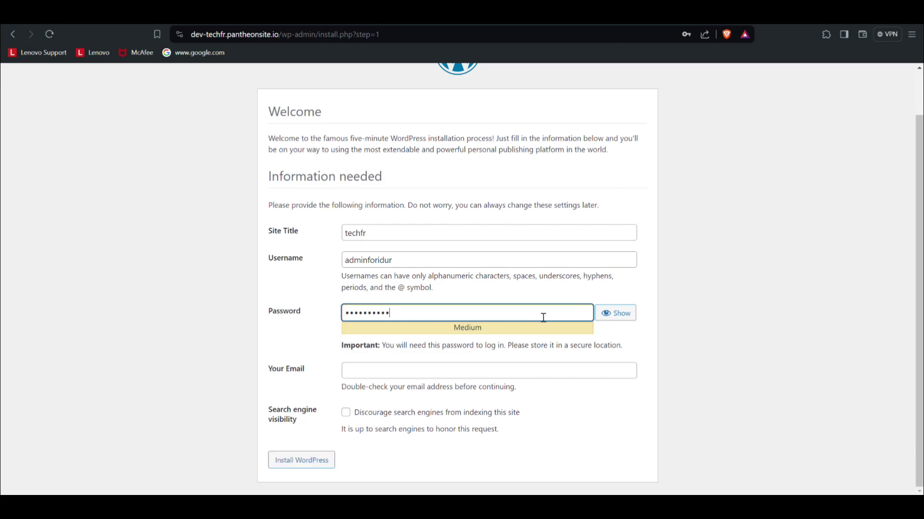
pyautogui.write('••••••')
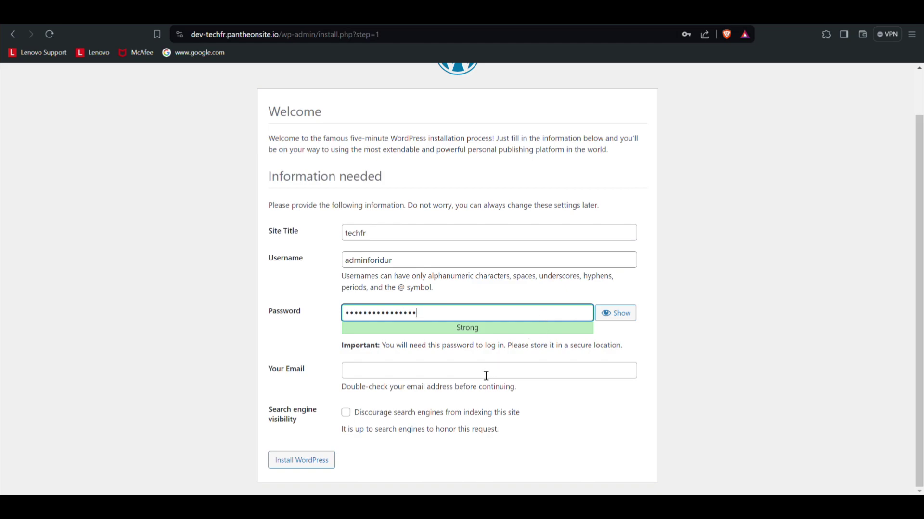
pyautogui.press('Return')
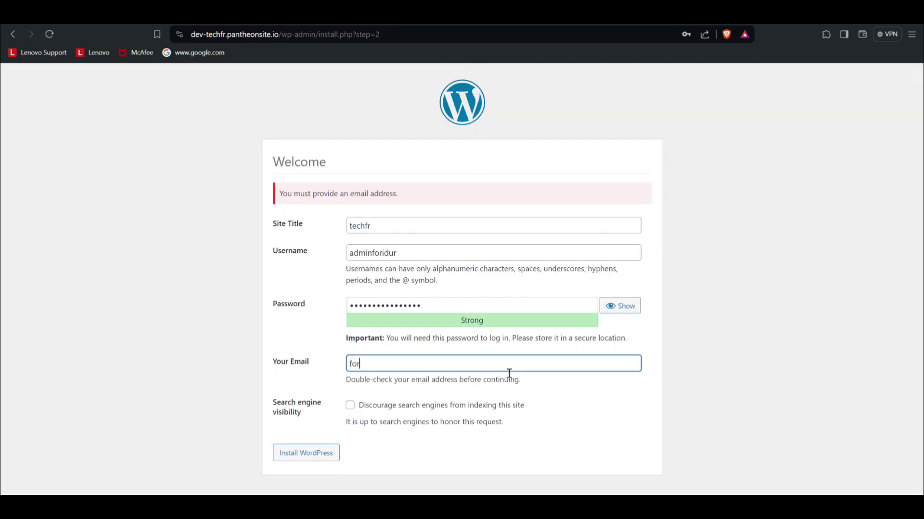
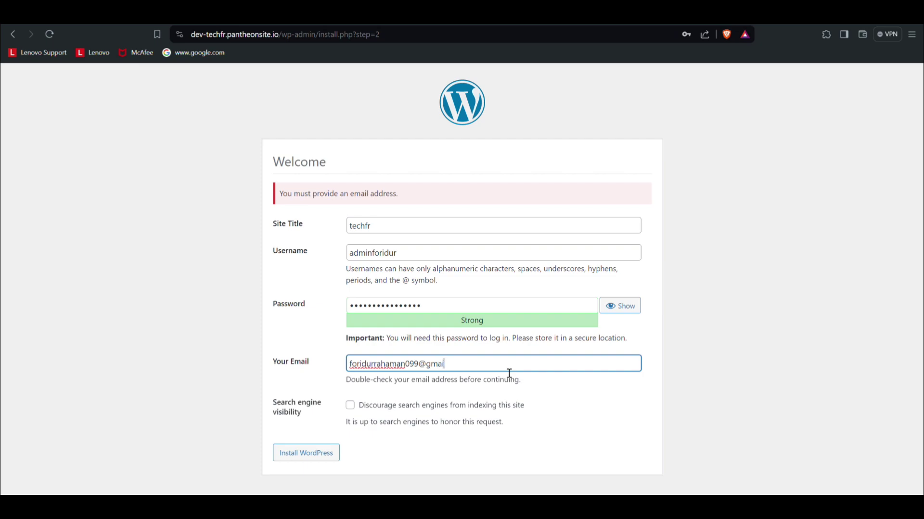
# Step: Enter the admin e-mail, discourage search engine indexing, install WordPress, and proceed to login
pyautogui.click(349, 405)
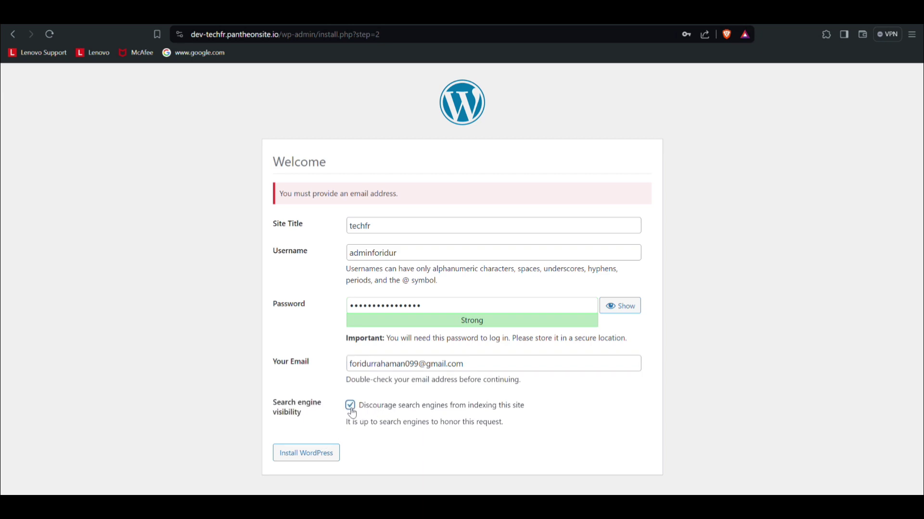
pyautogui.click(299, 458)
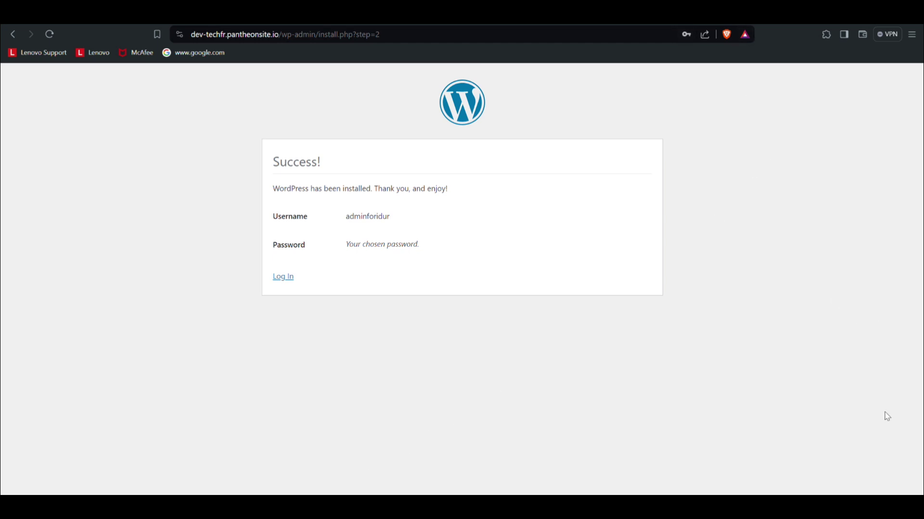
pyautogui.click(289, 278)
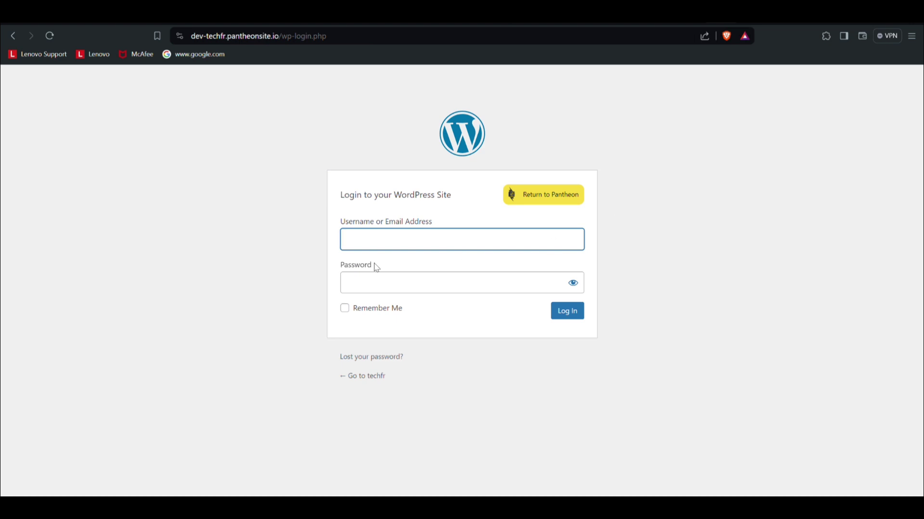
# Step: Enter the new admin account's username and password in the WordPress login form
pyautogui.write('adminforidur')
pyautogui.click(367, 287)
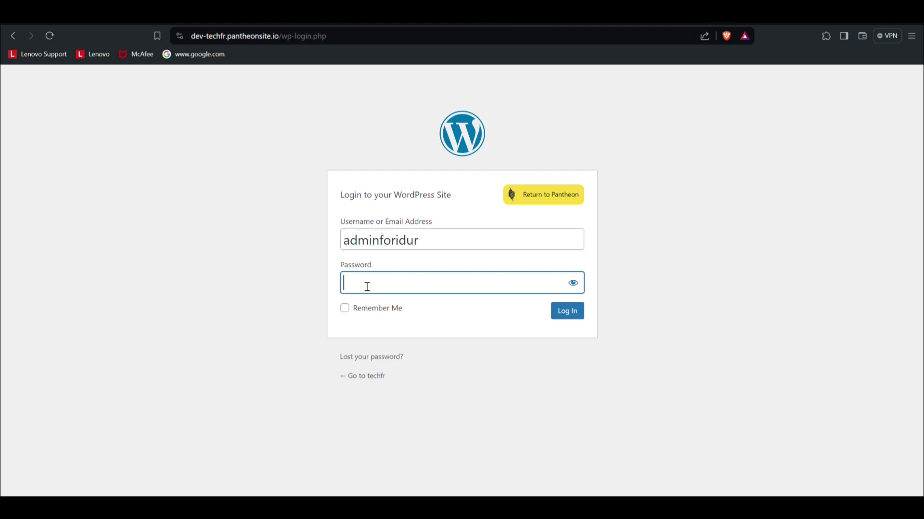
pyautogui.write('••••••••••••••••')
# Step: Sign in and review the techfr Dashboard panels showing 1 Post, 1 Page and 1 Comment
pyautogui.click(582, 313)
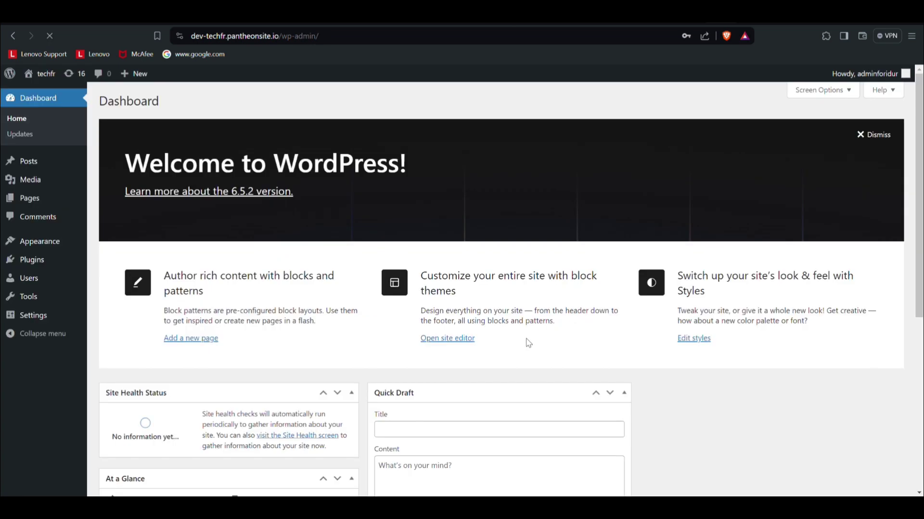
pyautogui.scroll(-6, 550, 356)
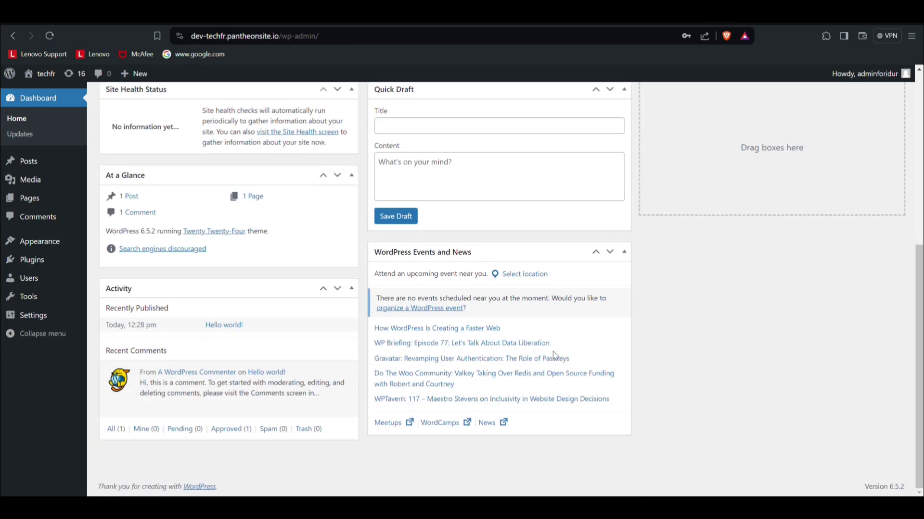
pyautogui.scroll(5, 552, 356)
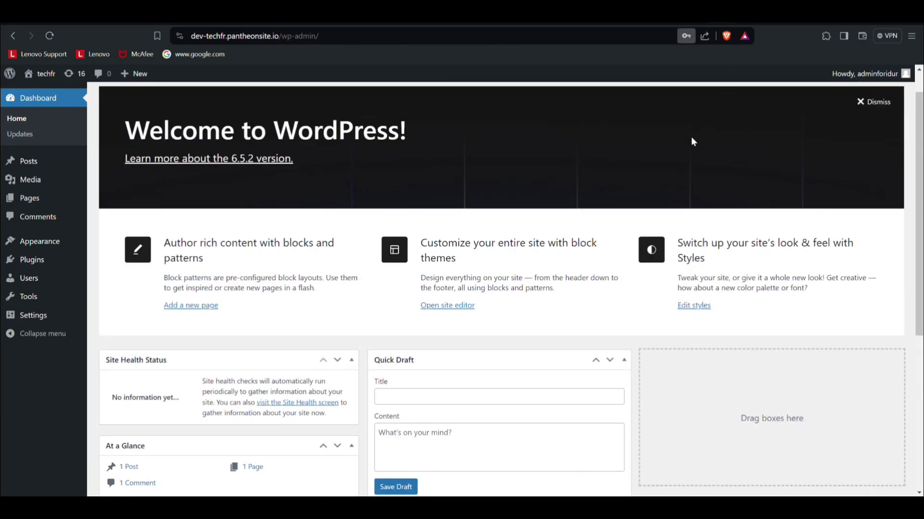
pyautogui.scroll(-5, 664, 226)
pyautogui.scroll(5, 668, 224)
pyautogui.scroll(-5, 668, 226)
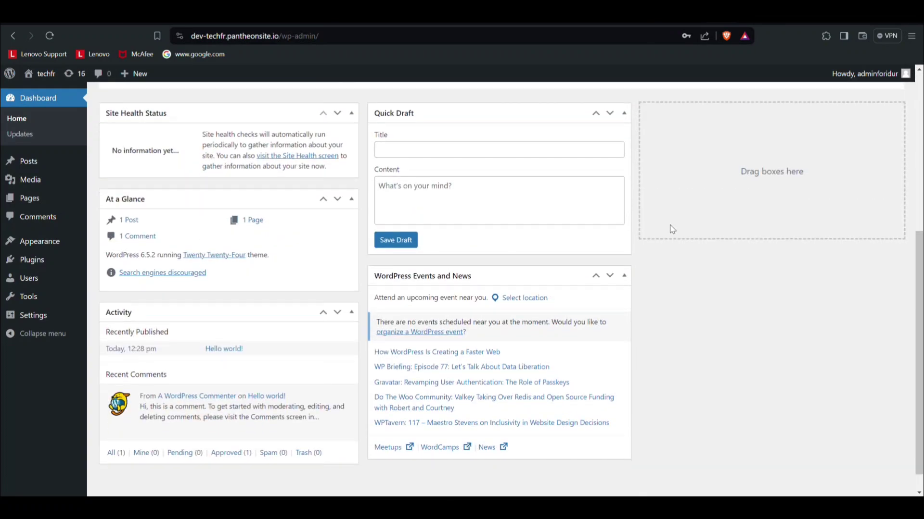
pyautogui.scroll(5, 672, 229)
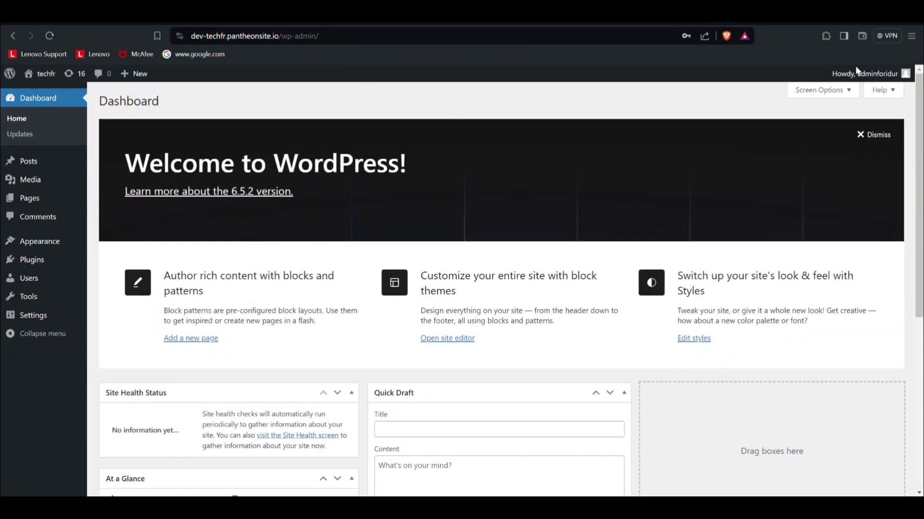